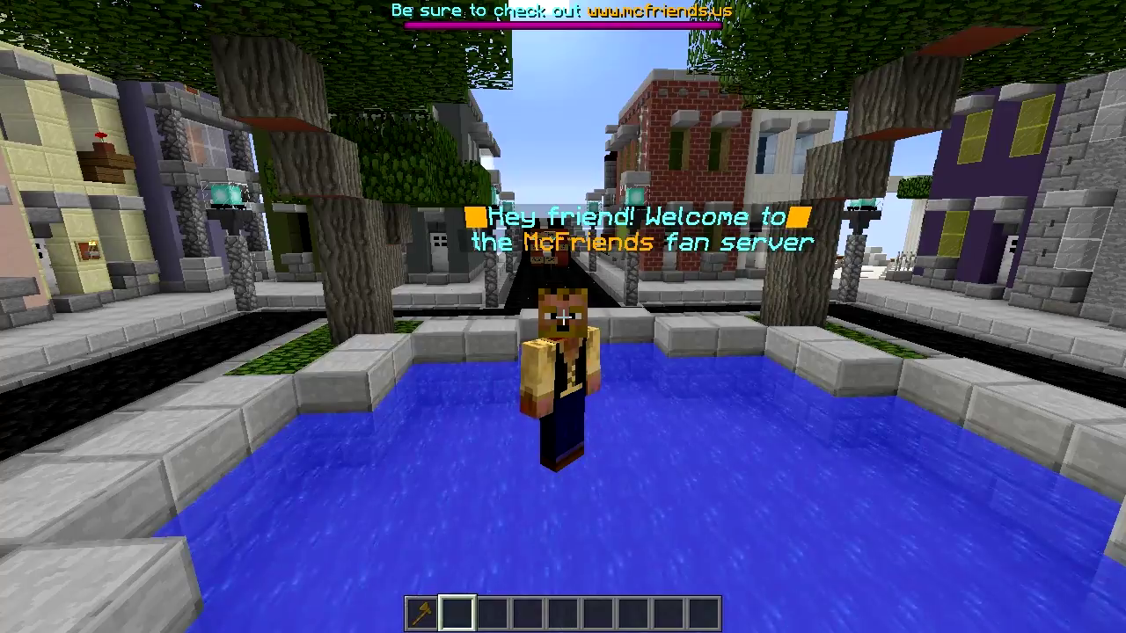
key("shift")
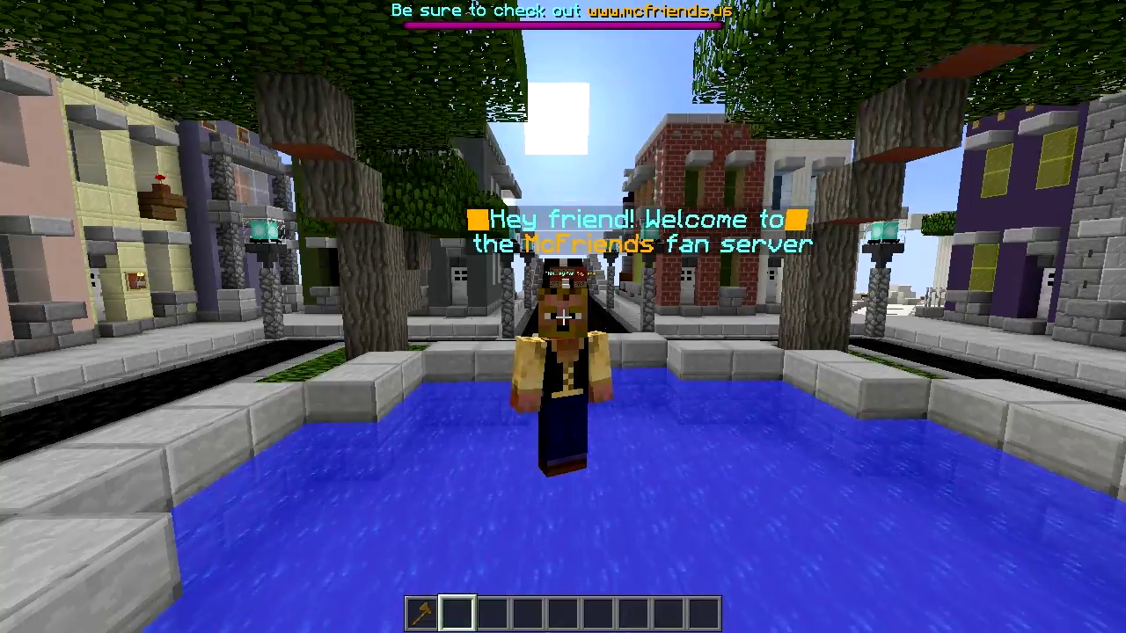
key("a")
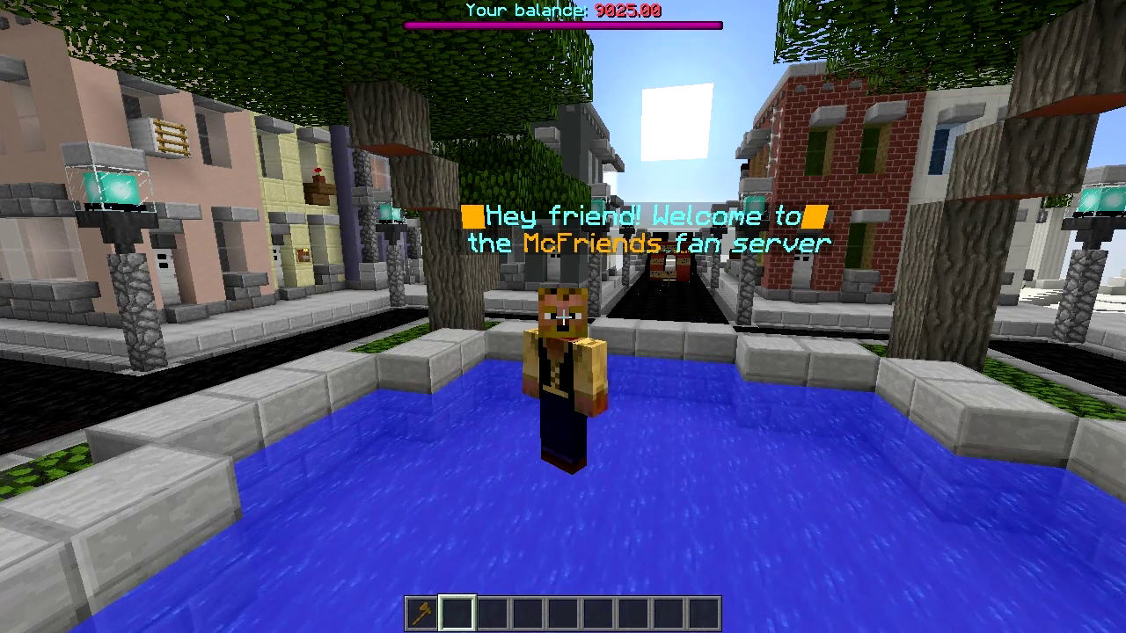
key("t")
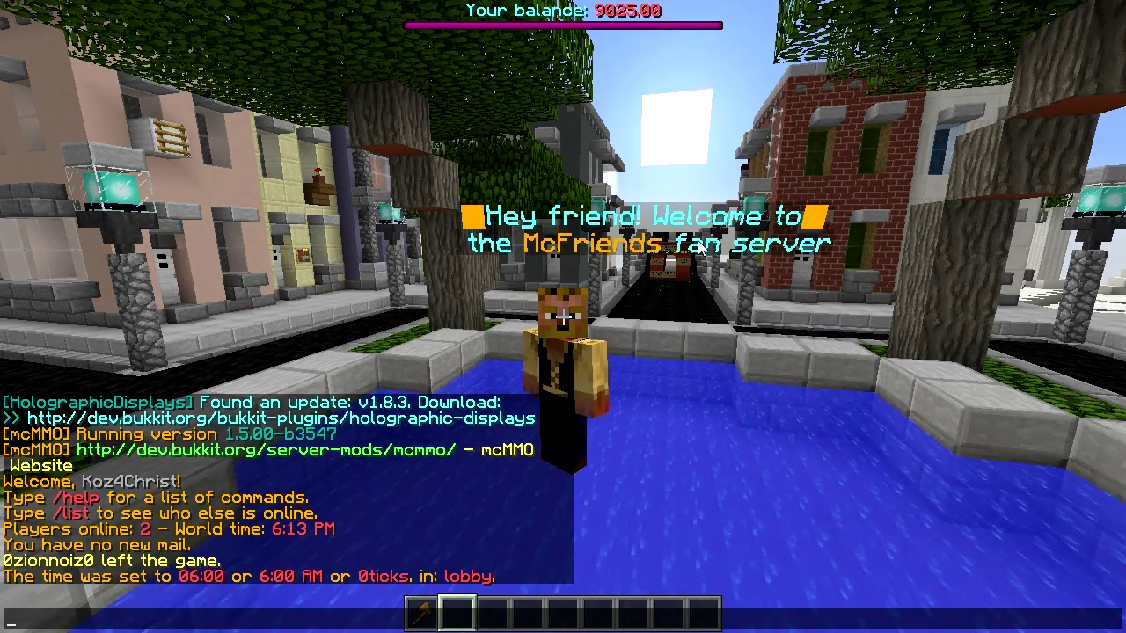
key("Escape")
Step: Set the lobby world's time to day with /time set day and switch to the first-person view
mouse_move(563, 317)
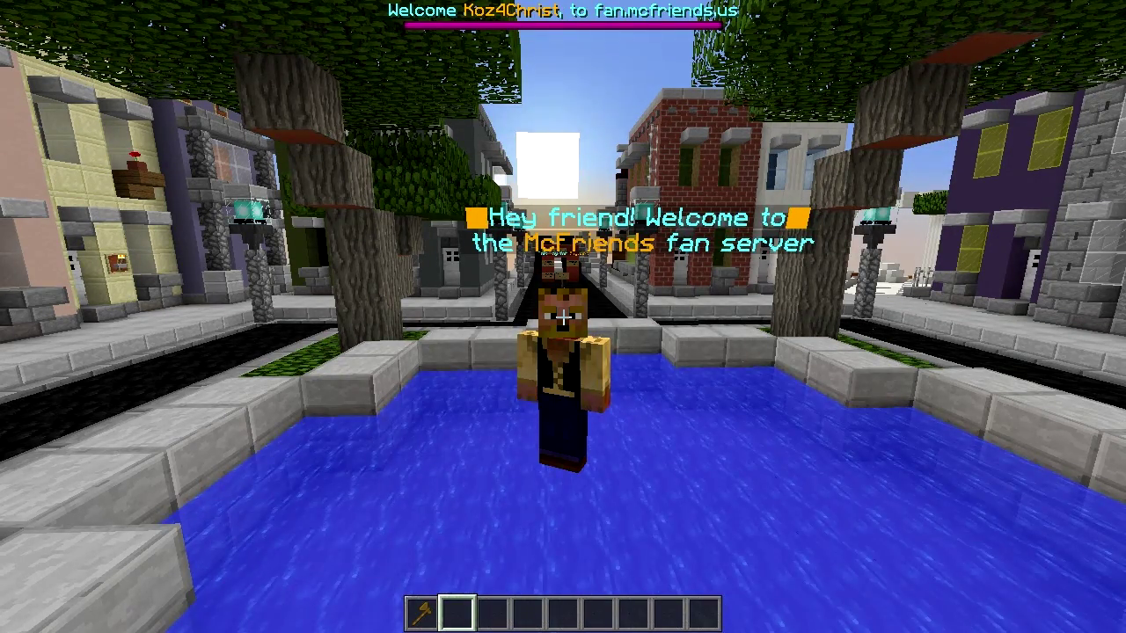
type("t/time set d")
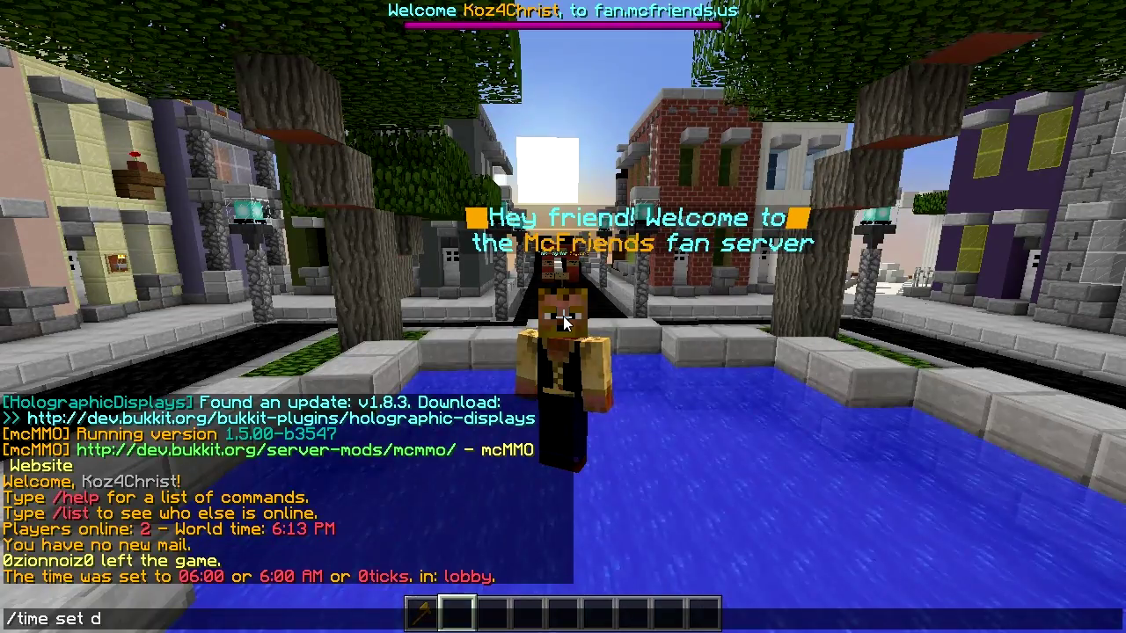
type("ay")
key("Return")
key("F5")
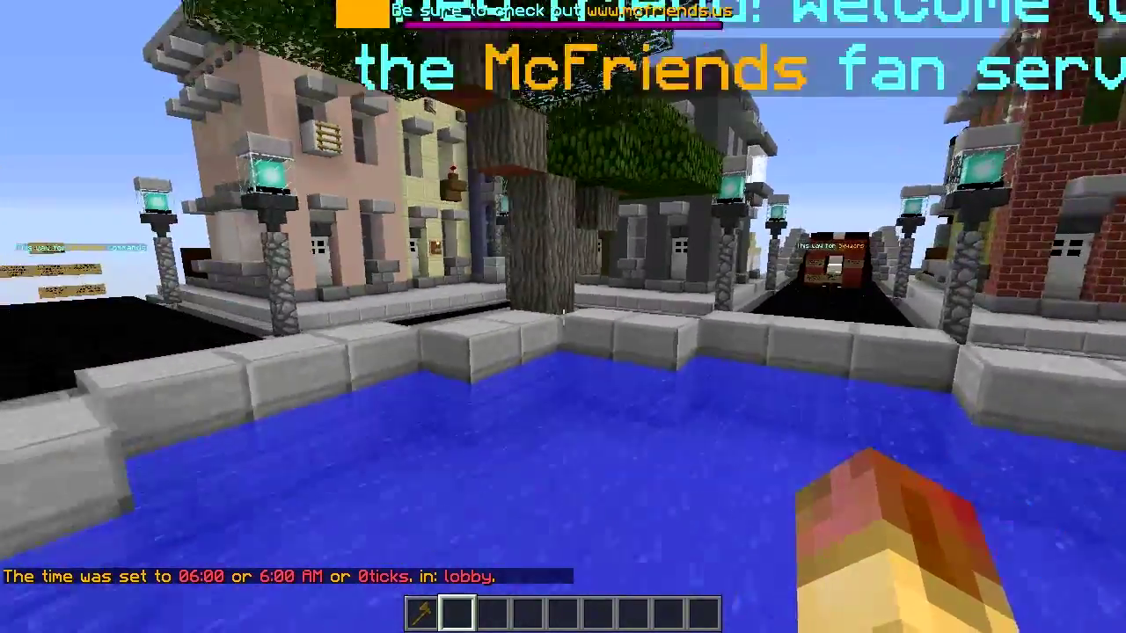
Step: Walk from the fountain along the street to the symbol-code hologram beyond the terrace's edge
key("w")
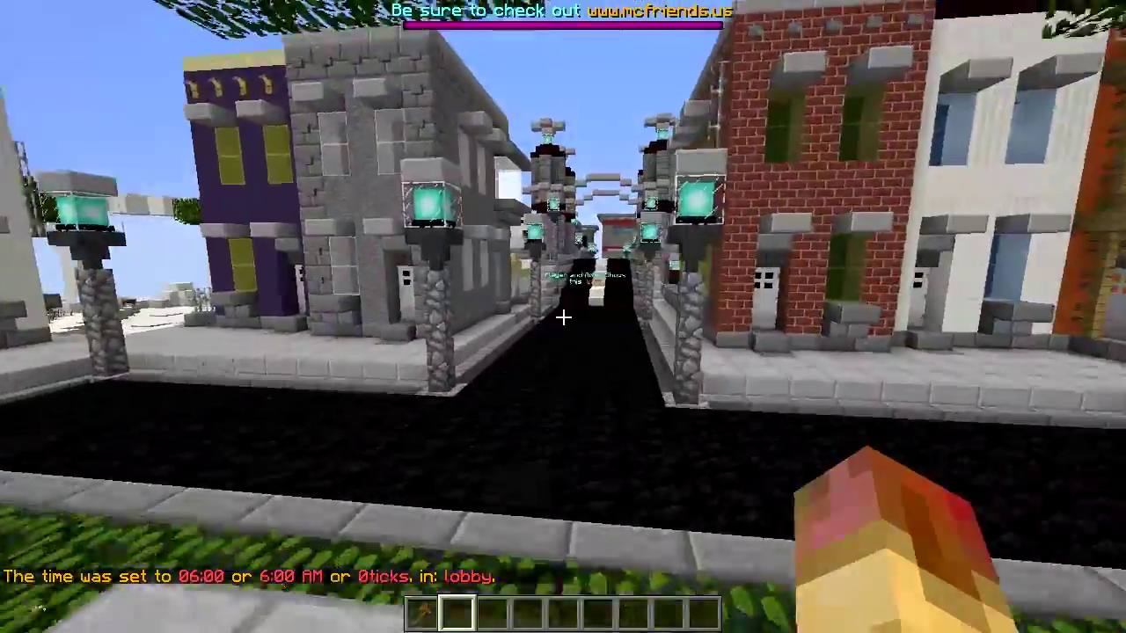
key("w")
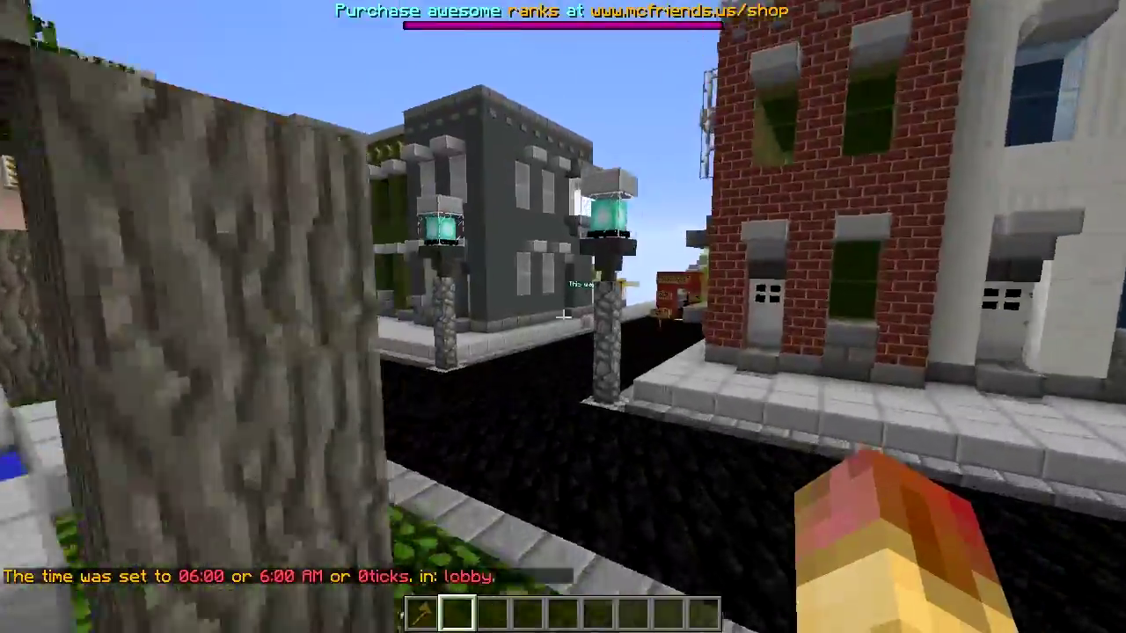
key("w")
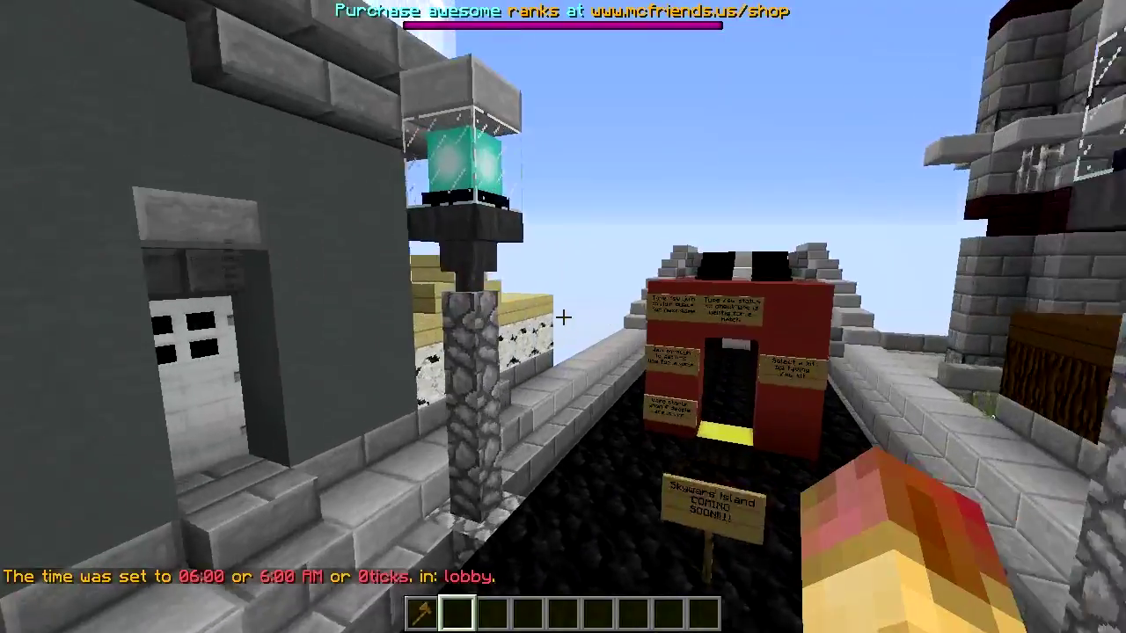
key("w")
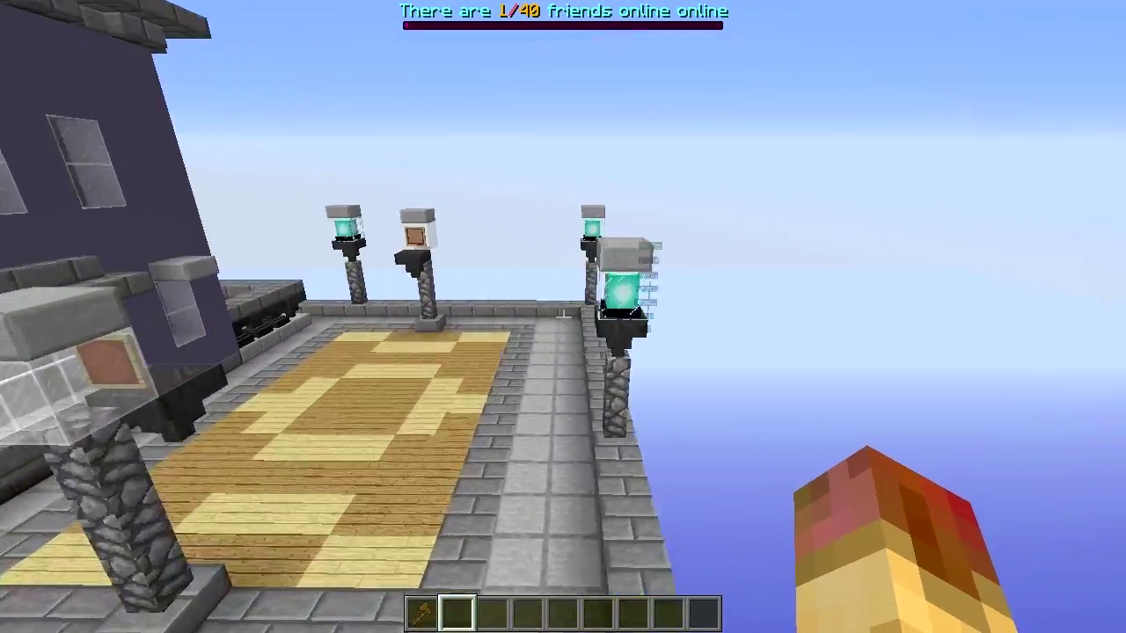
key("w")
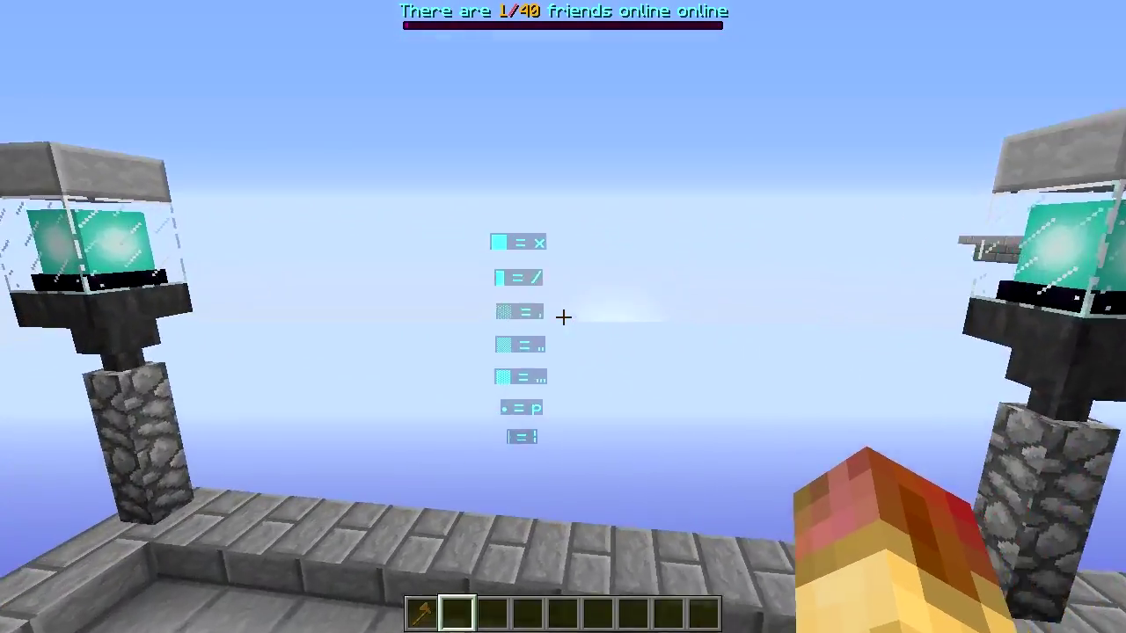
key("w")
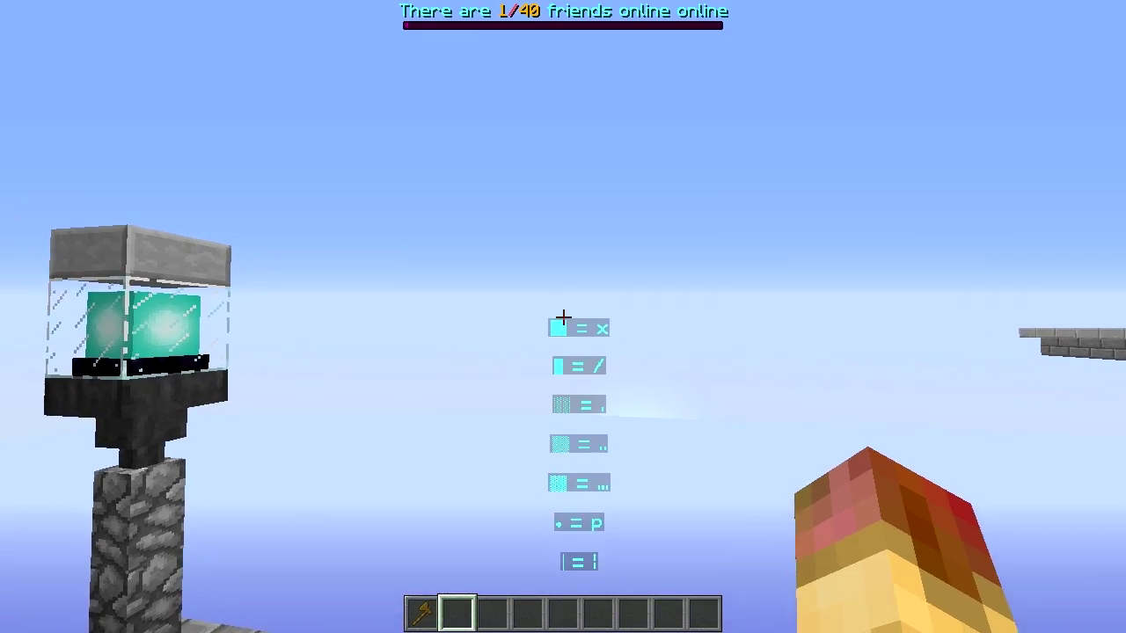
key("w")
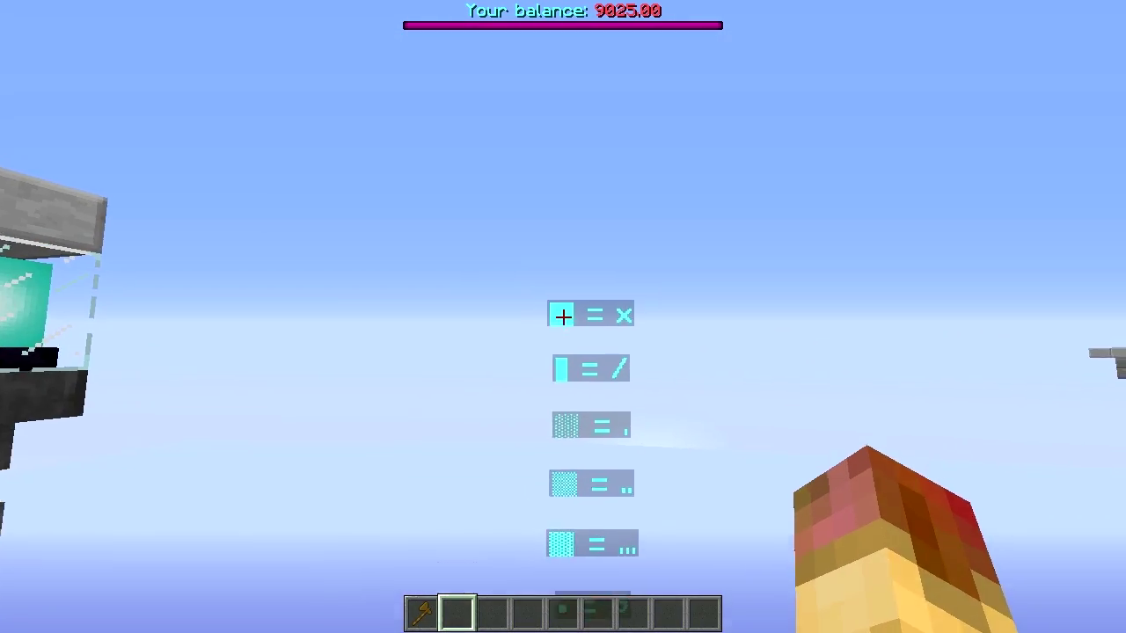
key("w")
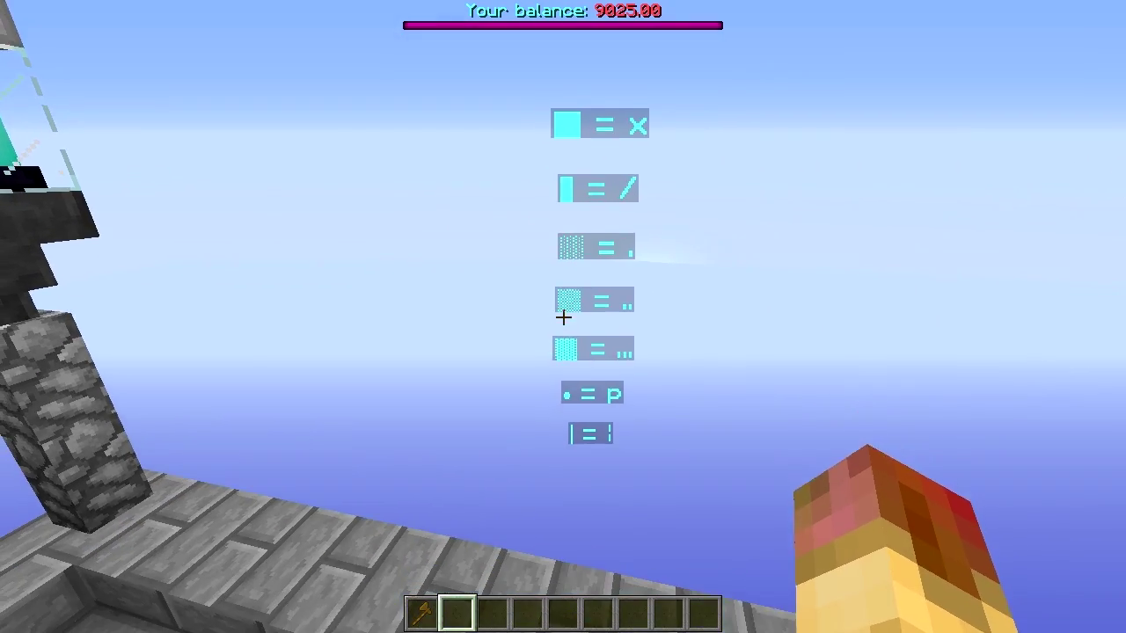
key("w")
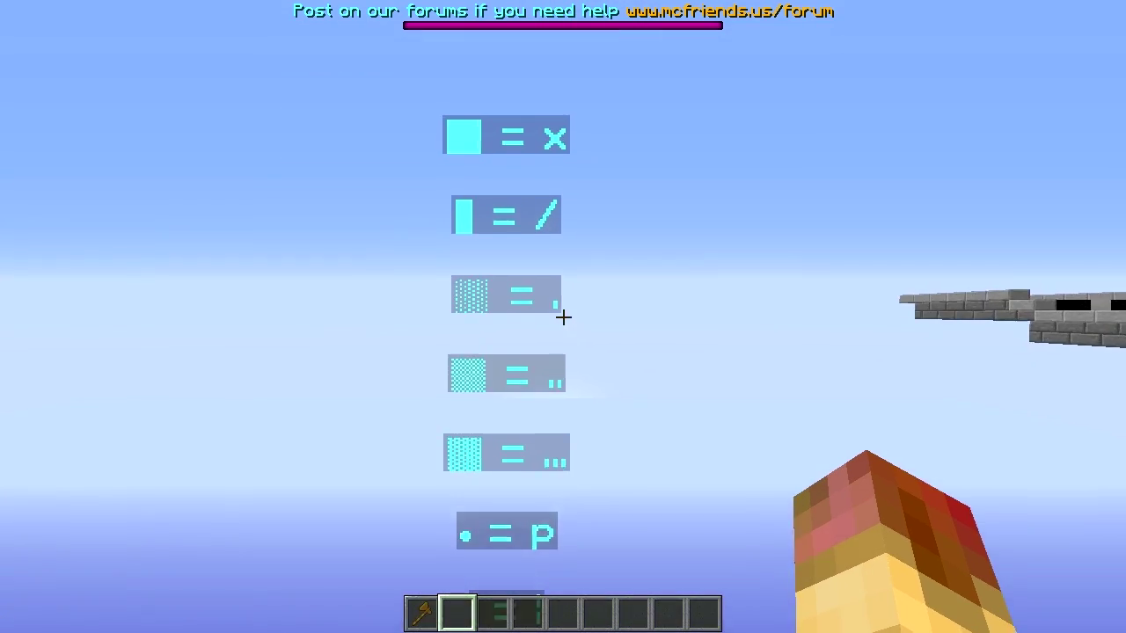
Step: Back away from the symbol-code hologram, draft the code [x] in the chat and discard it unsent
key("s")
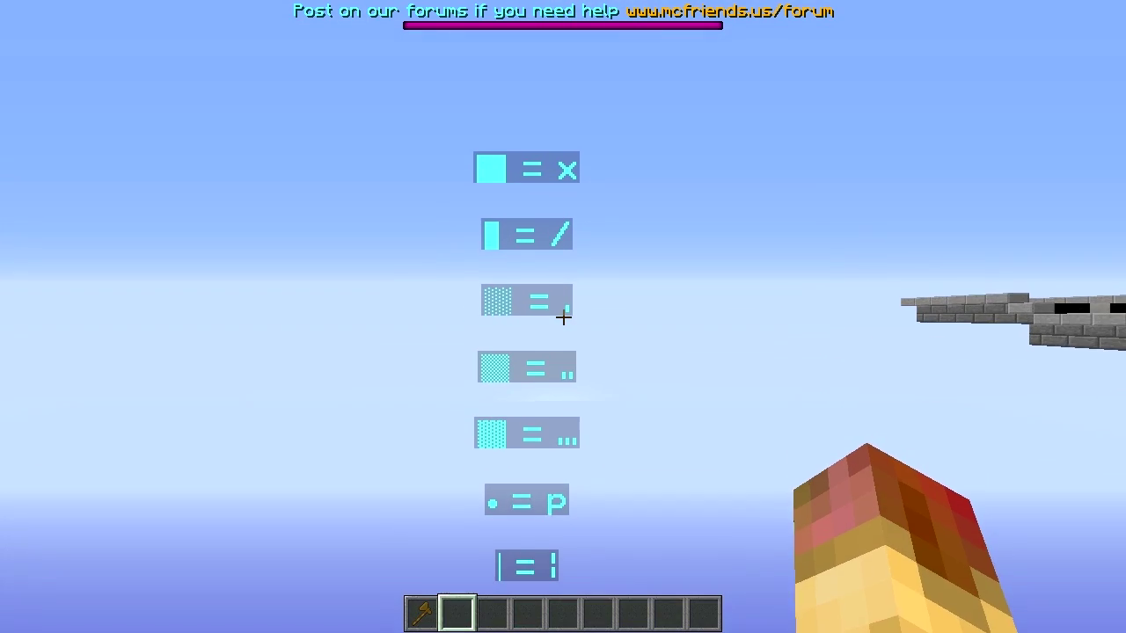
type("st[")
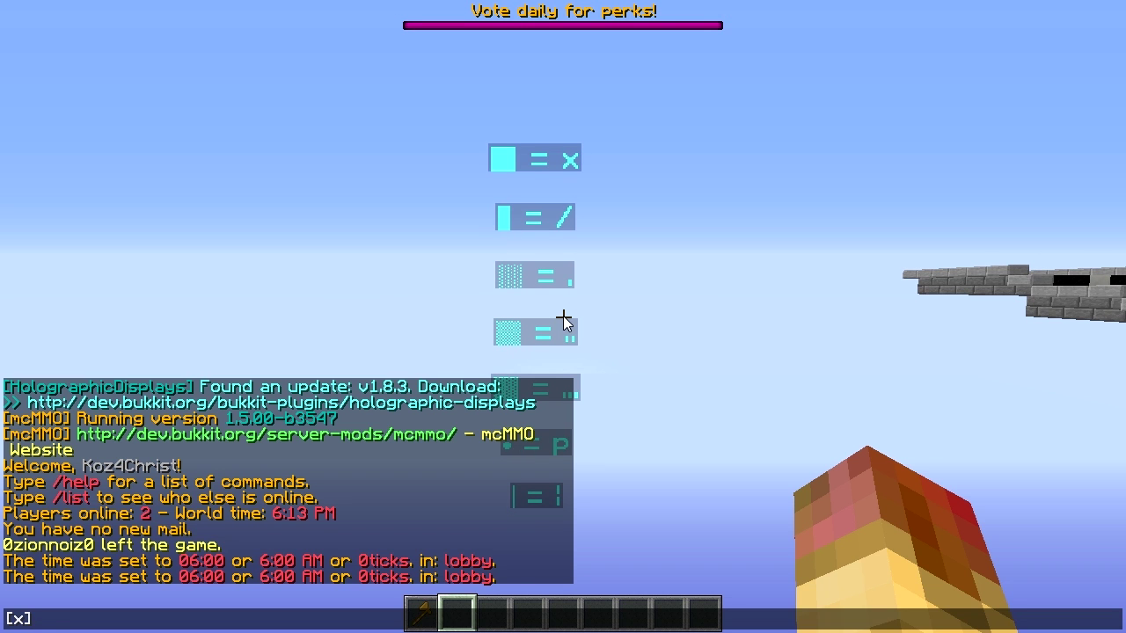
key("Escape")
key("s")
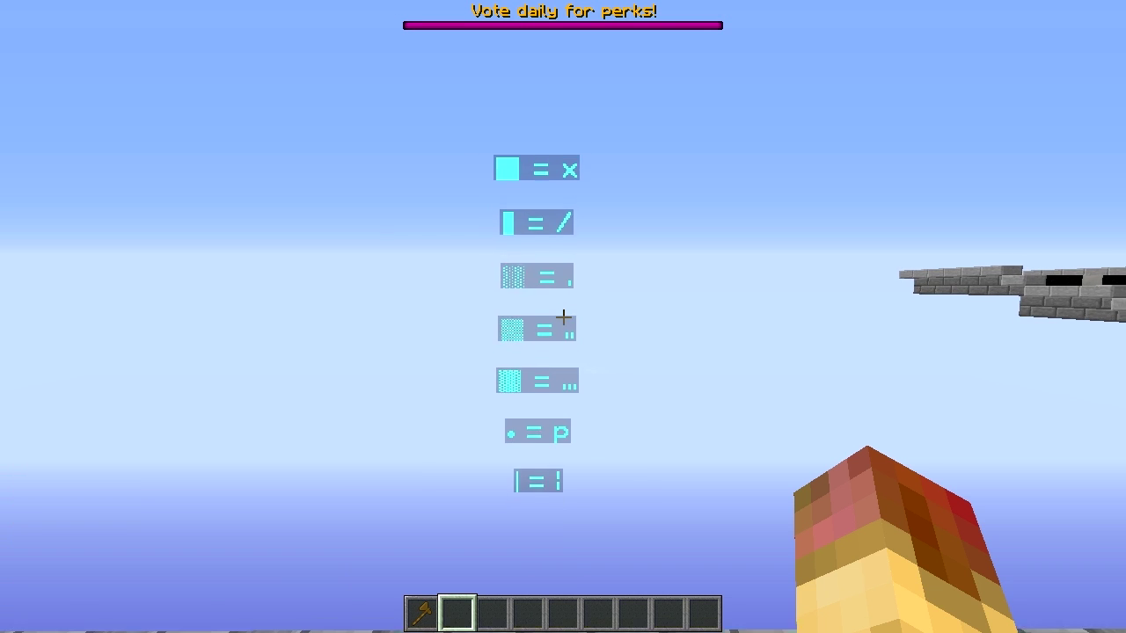
key("s")
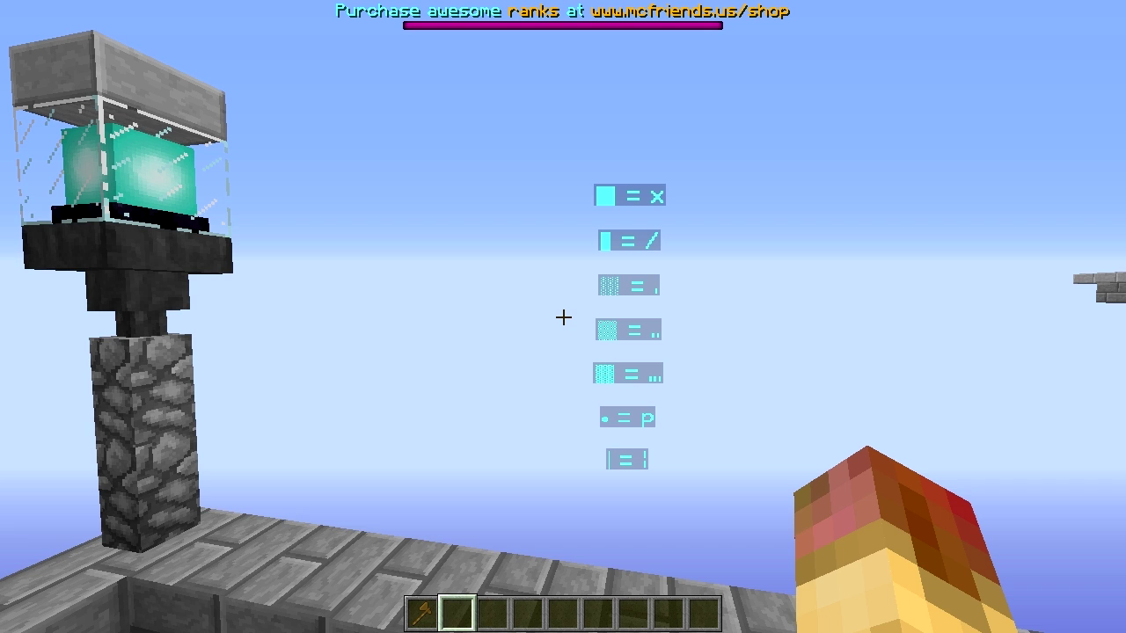
Step: List the Holographic Displays commands with /hd help
key("slash")
type("hd help")
key("Return")
key("t")
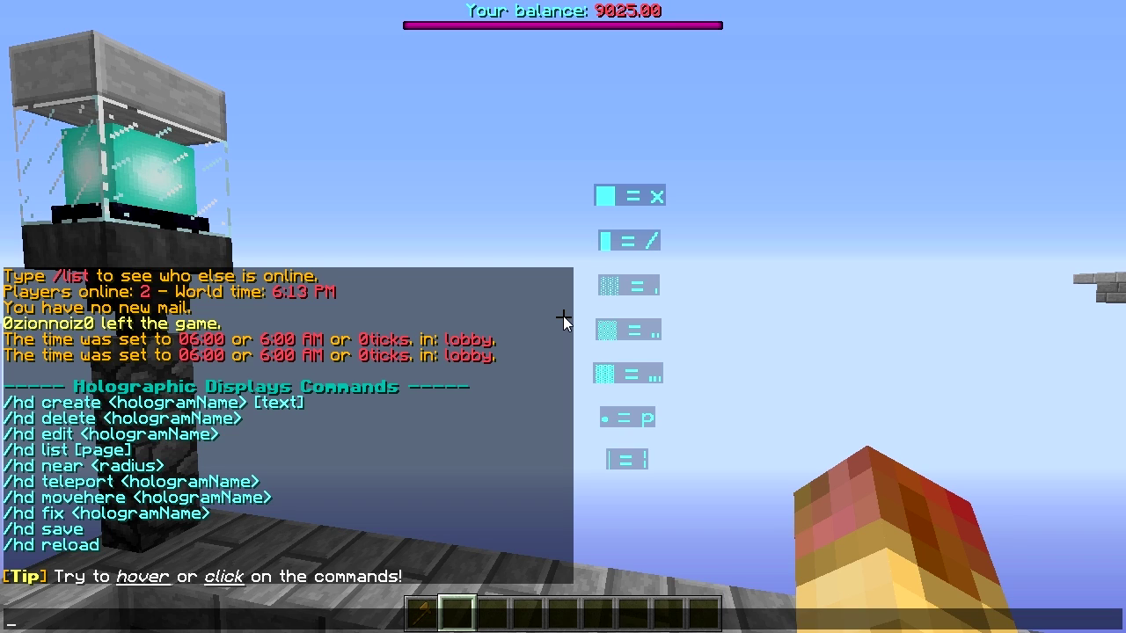
type("/hd create")
key("BackSpace")
key("BackSpace")
key("BackSpace")
key("BackSpace")
key("BackSpace")
key("BackSpace")
key("BackSpace")
key("BackSpace")
key("Escape")
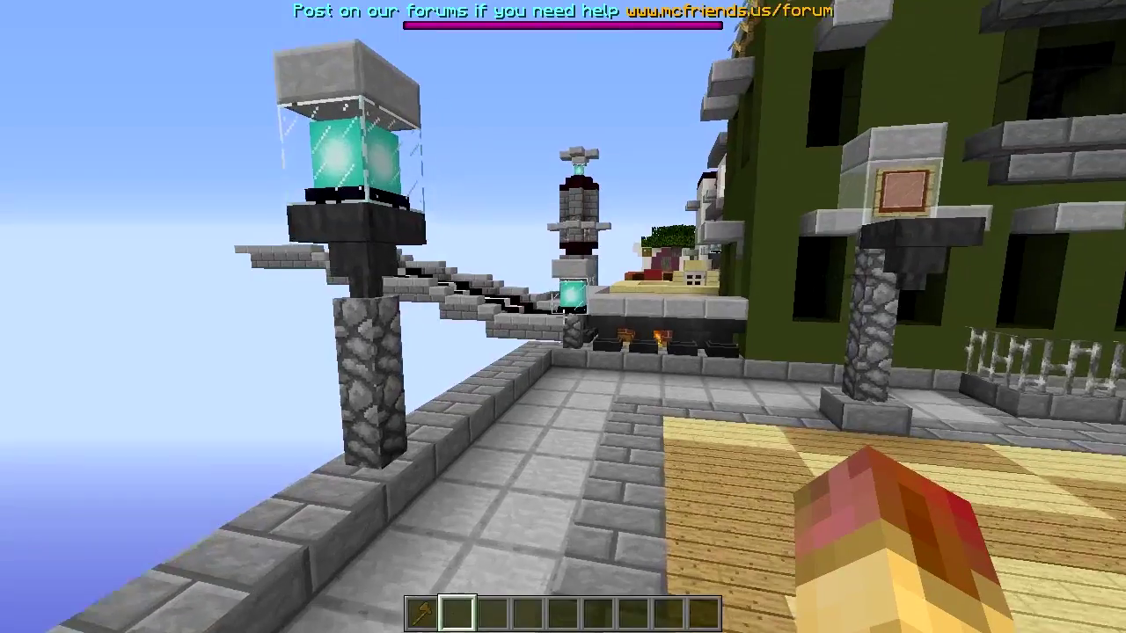
Step: Go to the terrace's edge and create a hologram named tutorial with the text "&bThis is a test" using /hd create
key("w")
key("space")
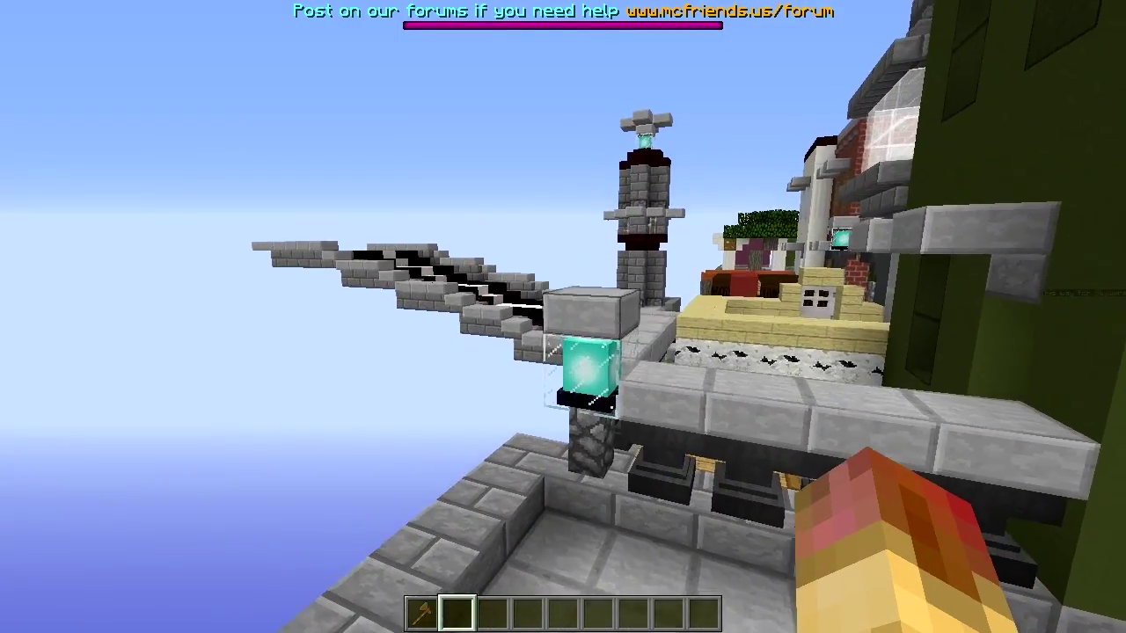
type("/hd credate")
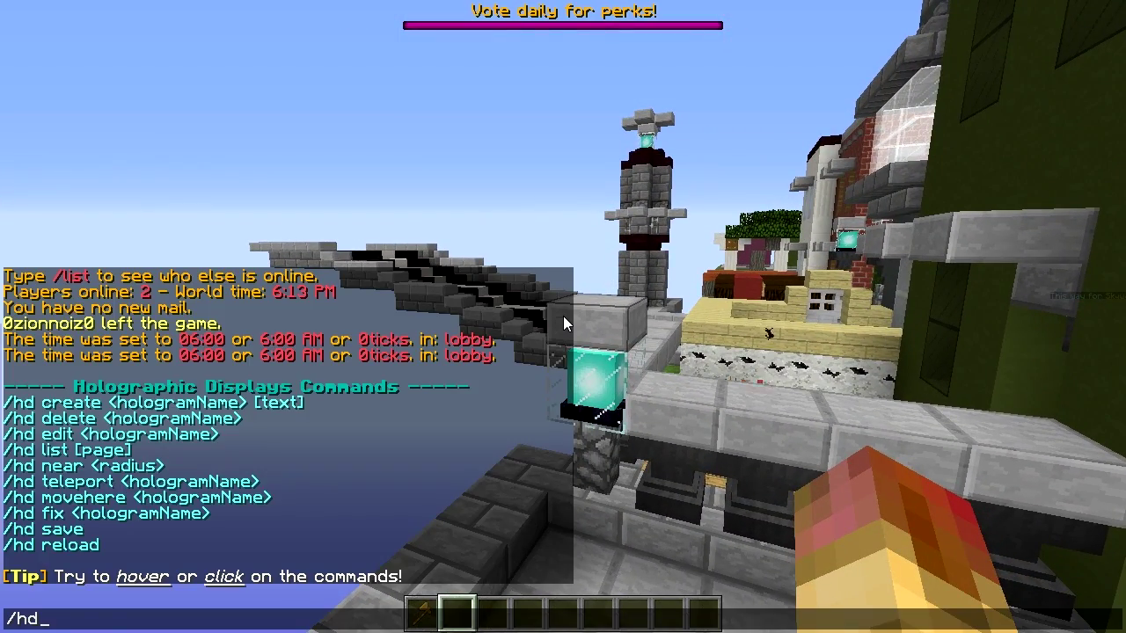
key("BackSpace")
key("BackSpace")
key("BackSpace")
key("BackSpace")
type("ate tutoria")
key("BackSpace")
type("rial")
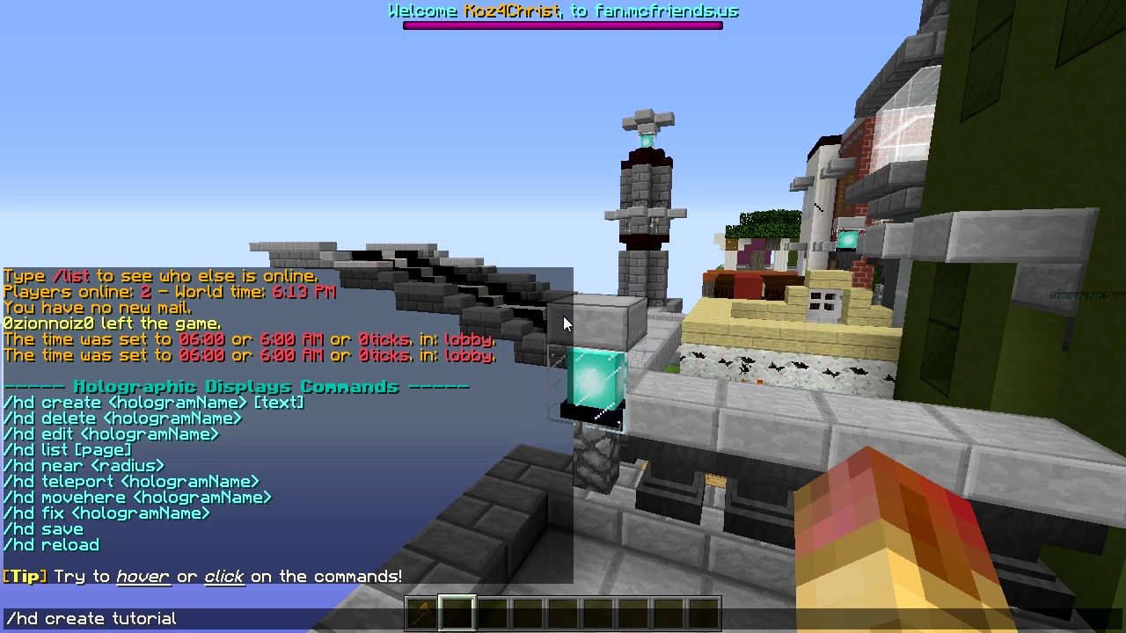
type(" &")
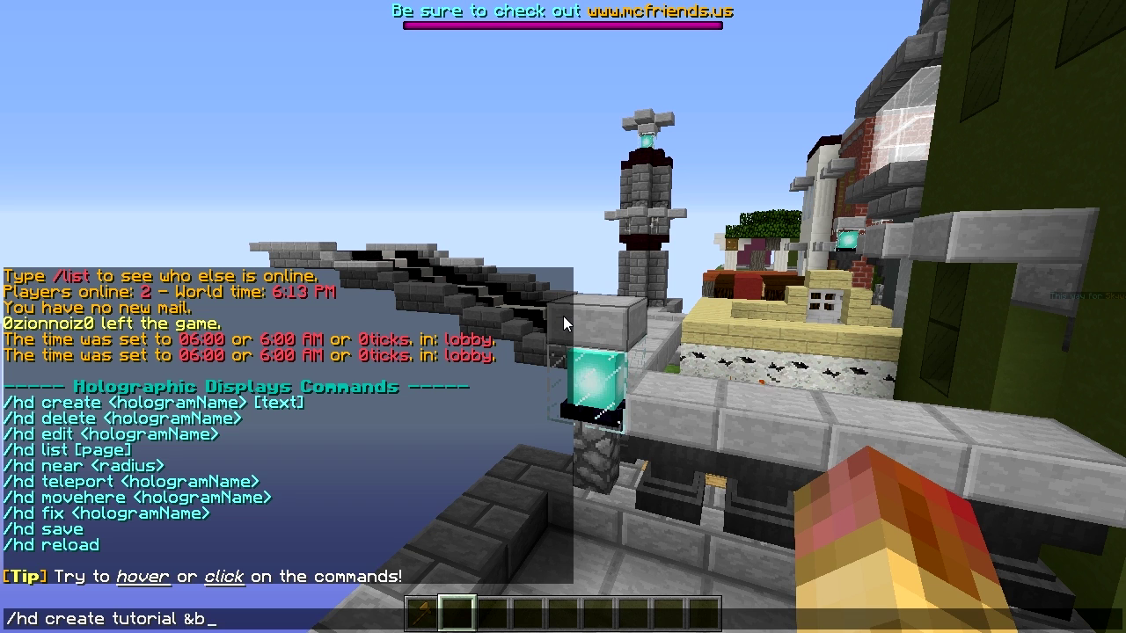
type("bThis is a test")
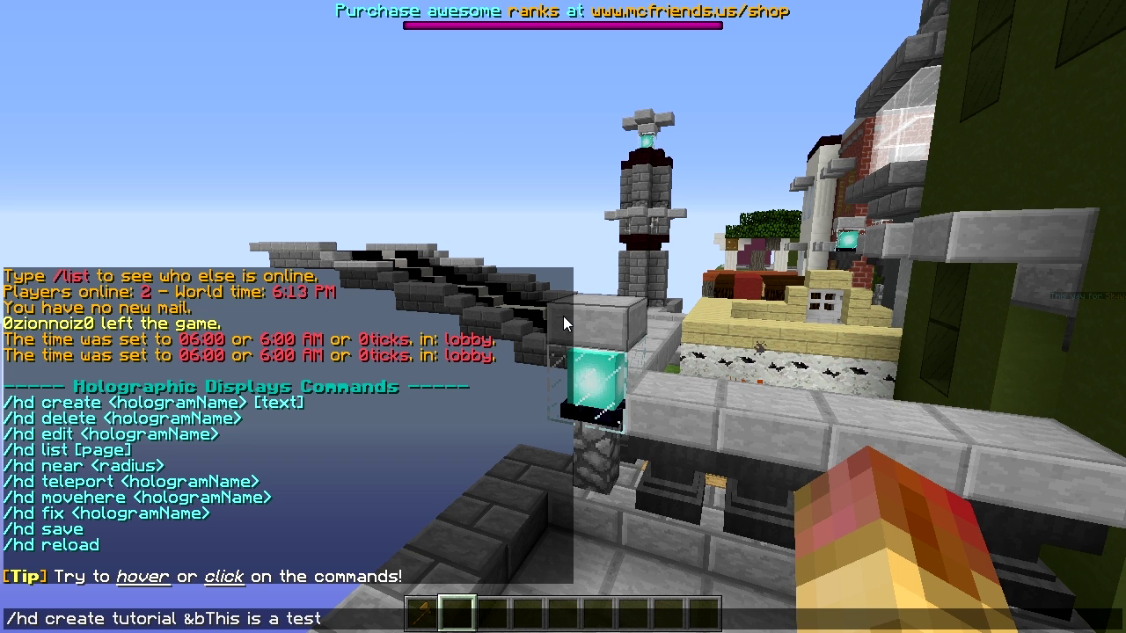
key("Return")
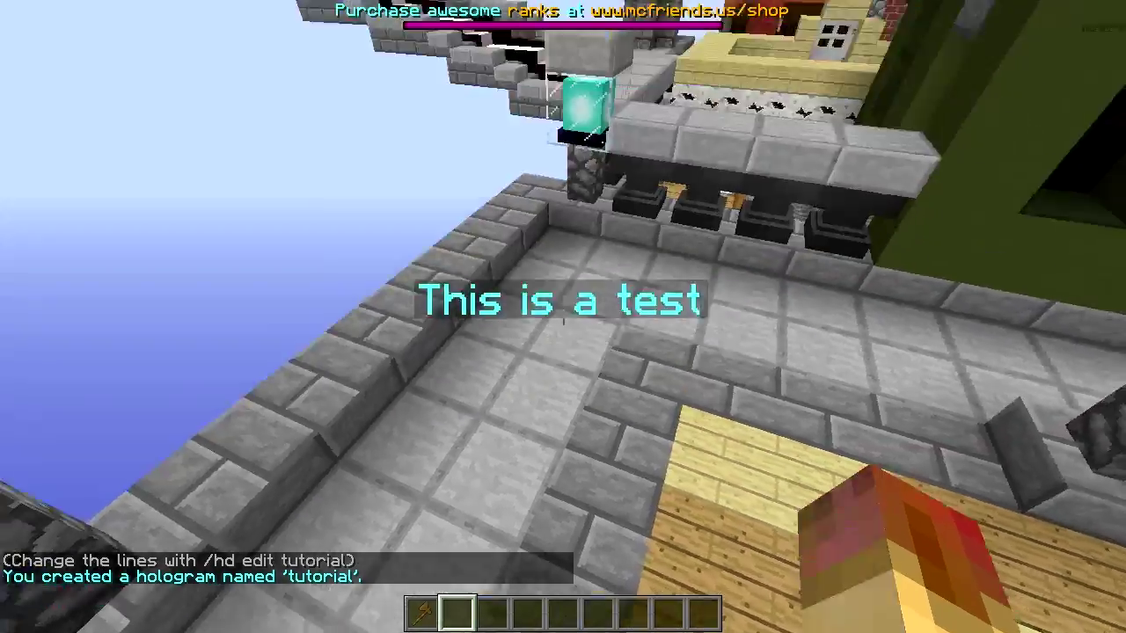
Step: Back away onto the wooden floor and bring the tutorial hologram to this spot with /hd movehere tutorial
key("s")
key("w")
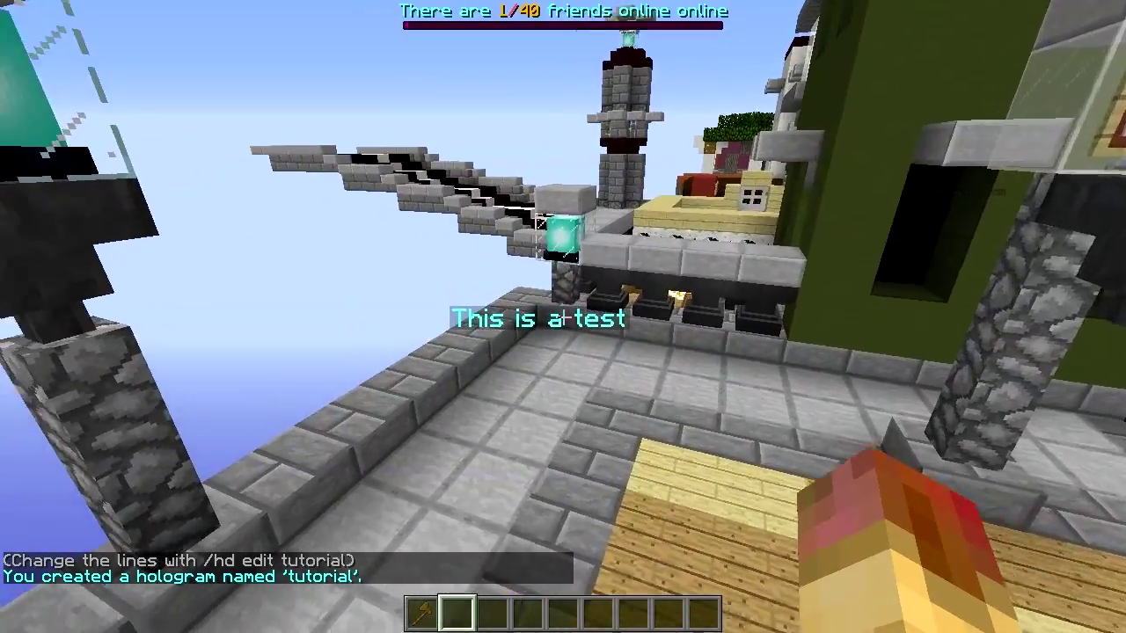
key("w")
key("s")
key("w")
key("s")
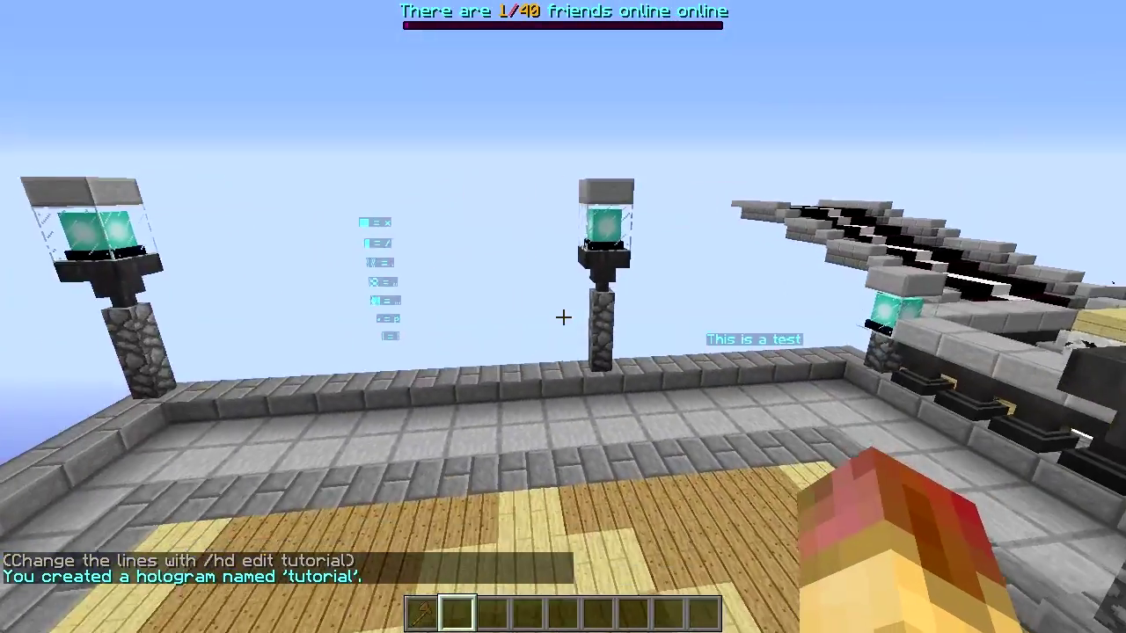
key("s")
key("slash")
type("hd move")
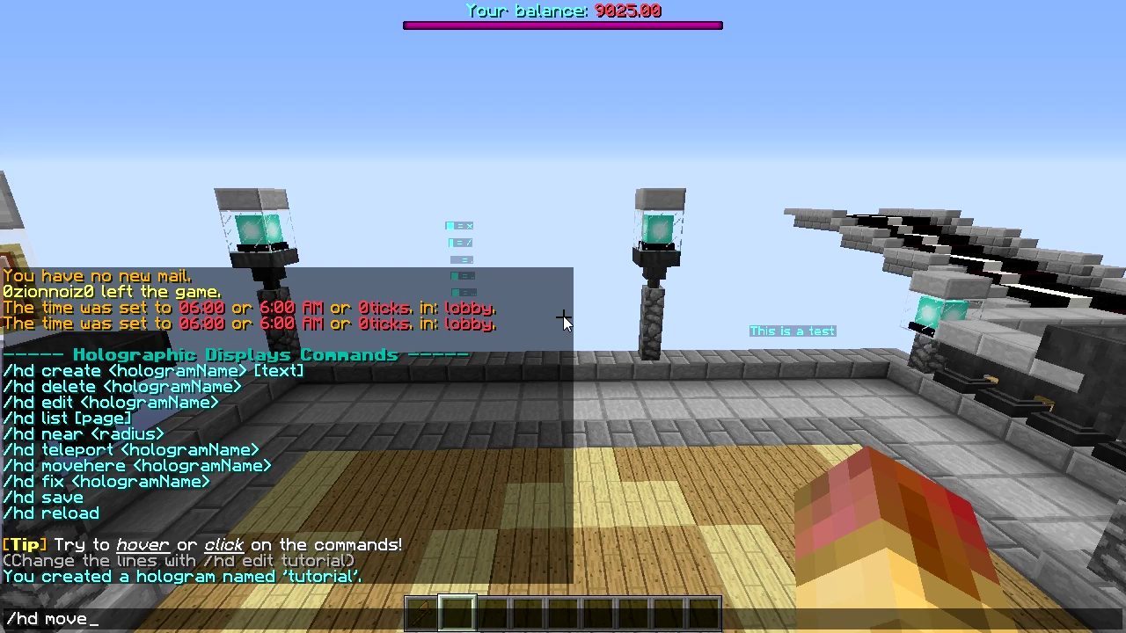
type("here")
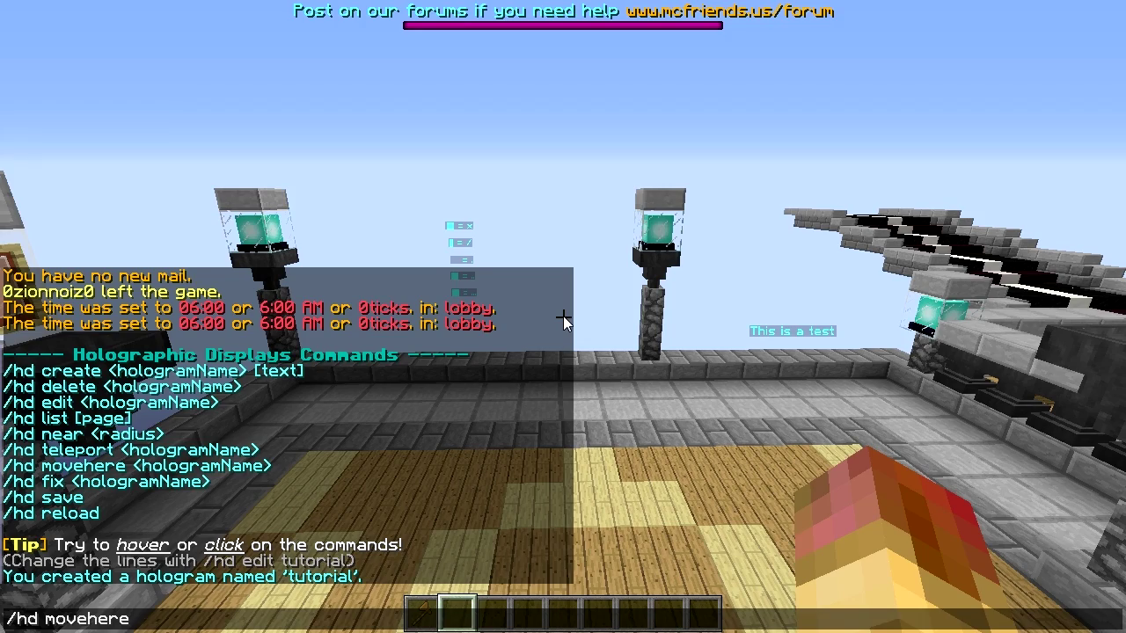
type(" tutorial")
key("Return")
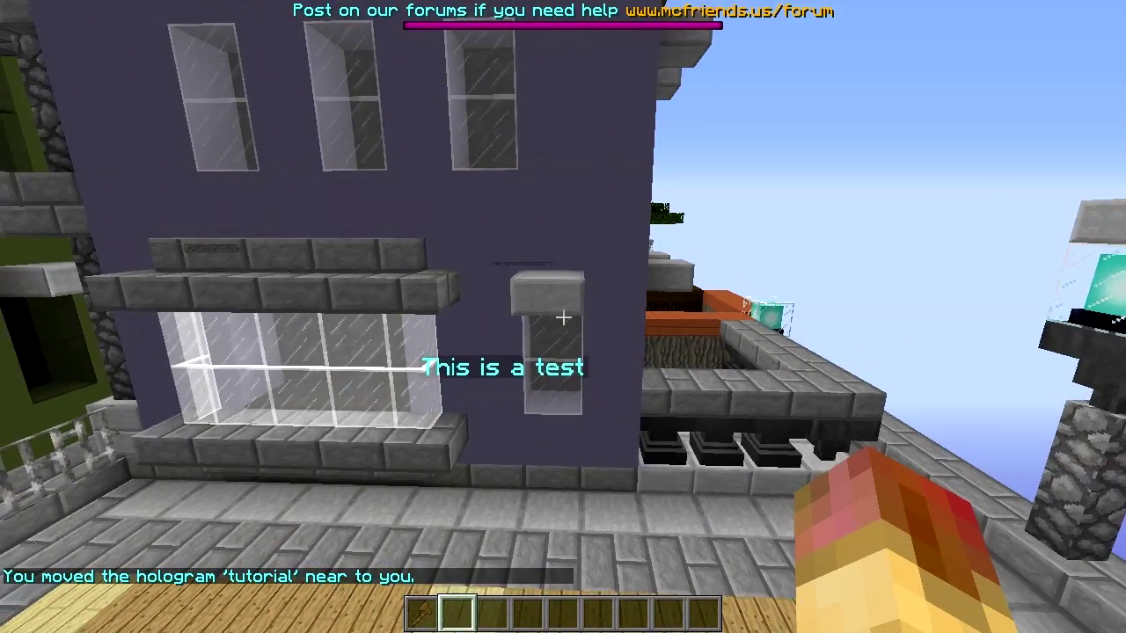
Step: List the editing commands for the tutorial hologram with /hd edit tutorial
type("t/he")
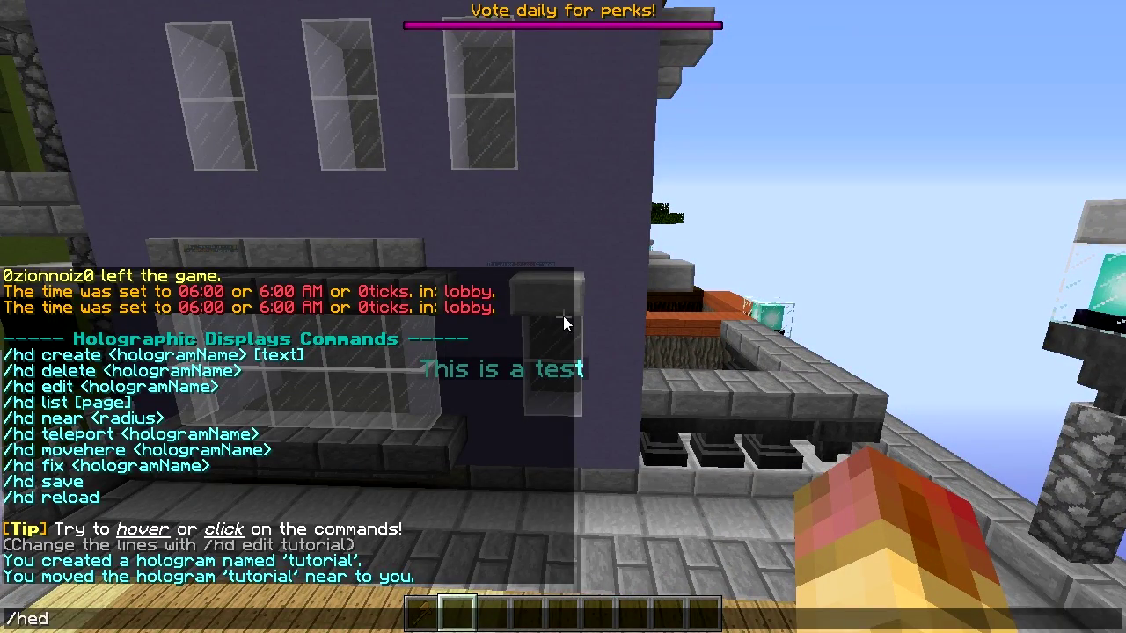
type(" edit tutor tutorial")
key("Return")
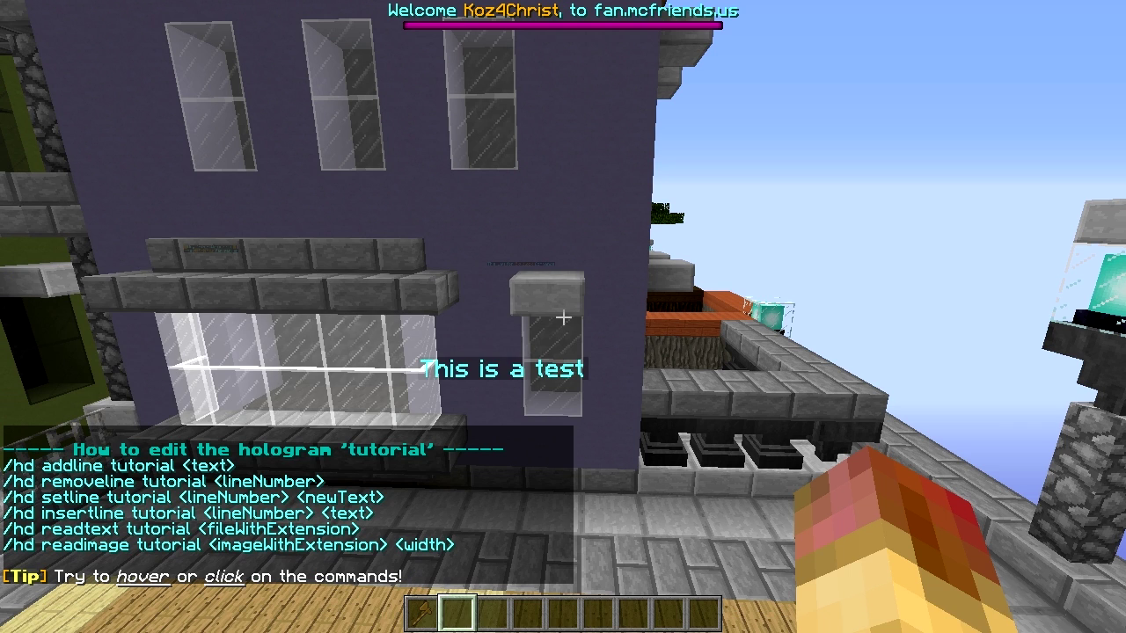
Step: Add the line "second verse" to the tutorial hologram with /hd addline tutorial
key("t")
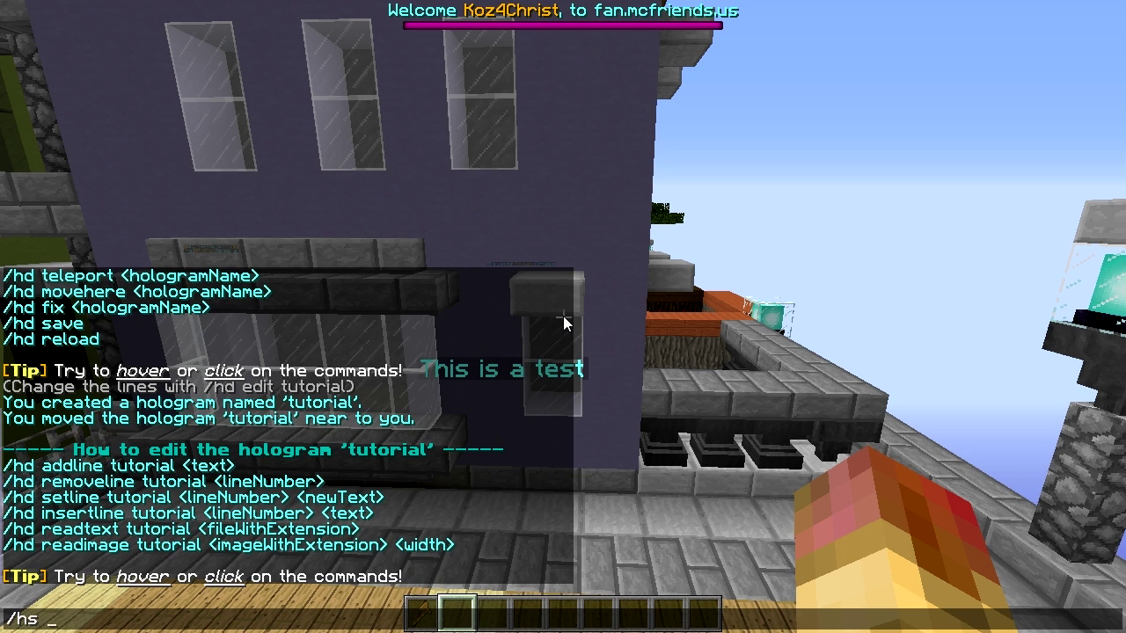
type("/hd addline tutorial second verse")
key("Return")
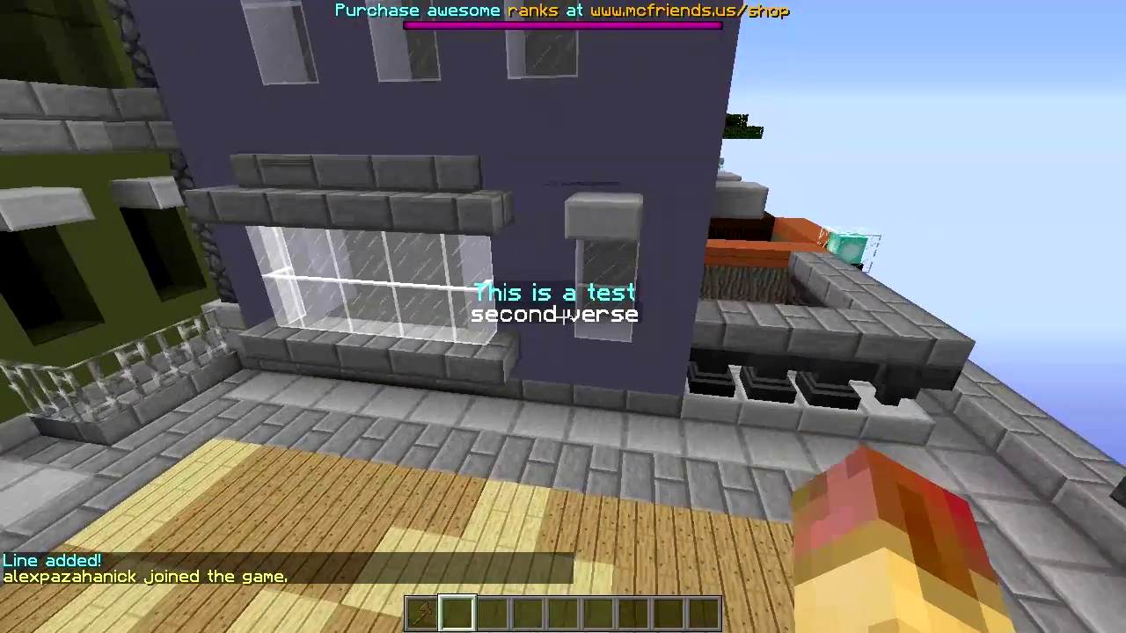
Step: Delete the tutorial hologram with /hd delete tutorial
key("t")
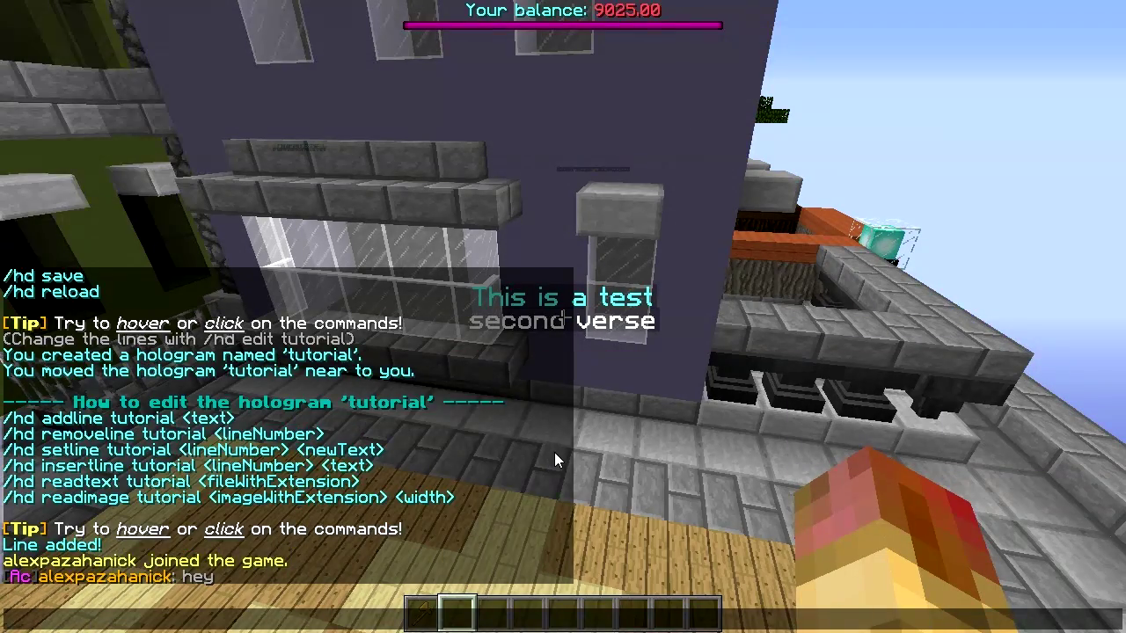
key("Escape")
key("slash")
type("hd delete tutorial")
key("Return")
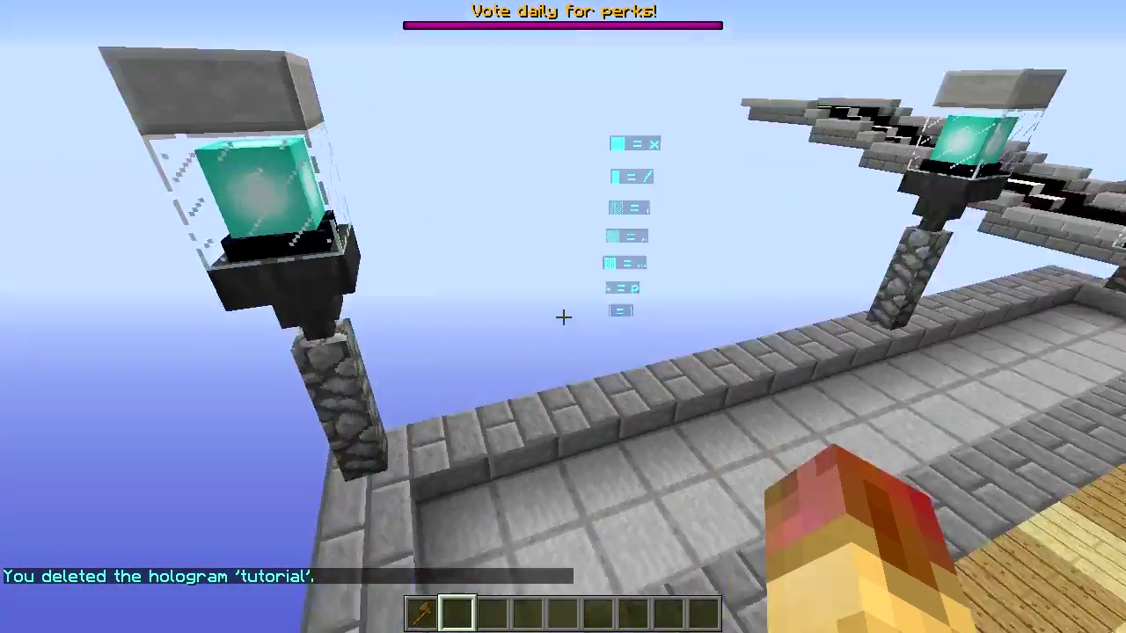
Step: Move back along the terrace and enter the command /hd create time for a new hologram named time
key("s")
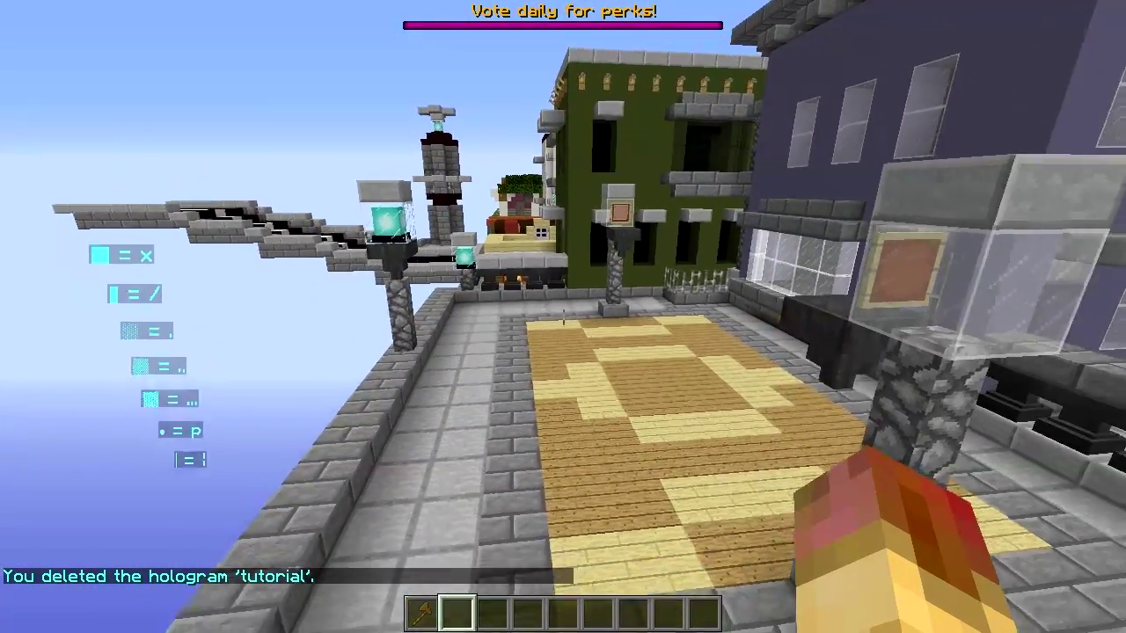
key("slash")
type("hd")
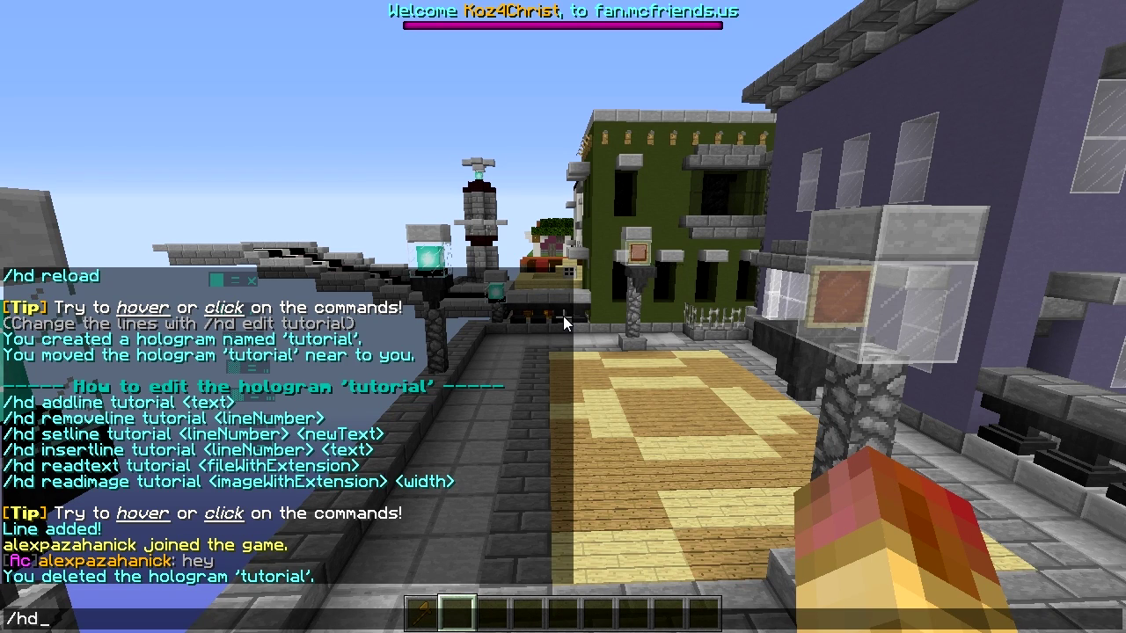
type(" create time")
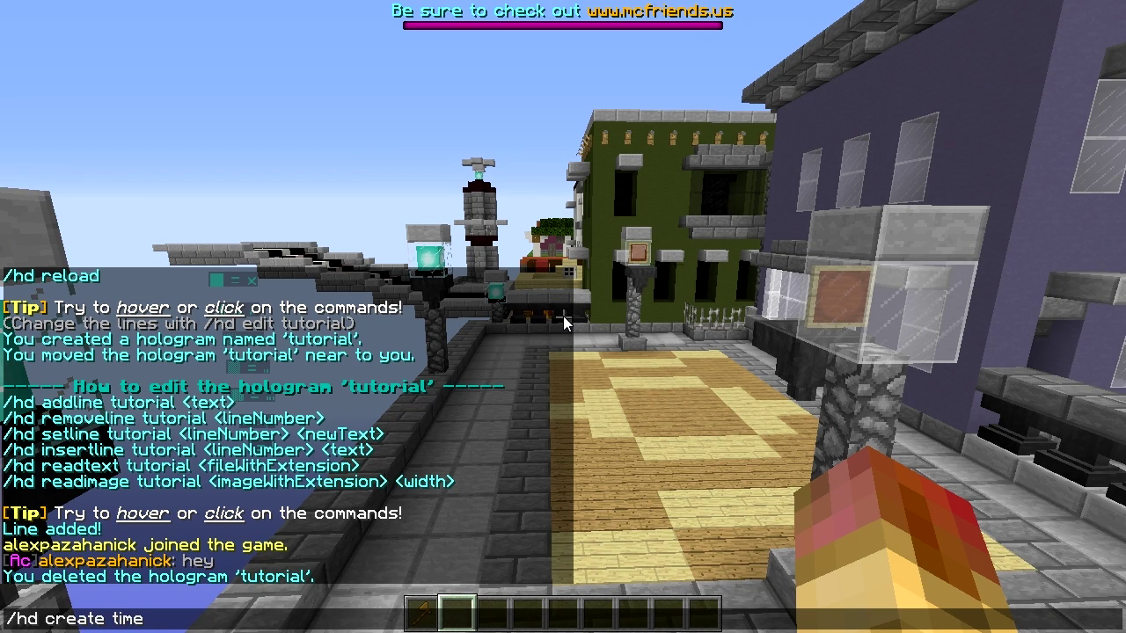